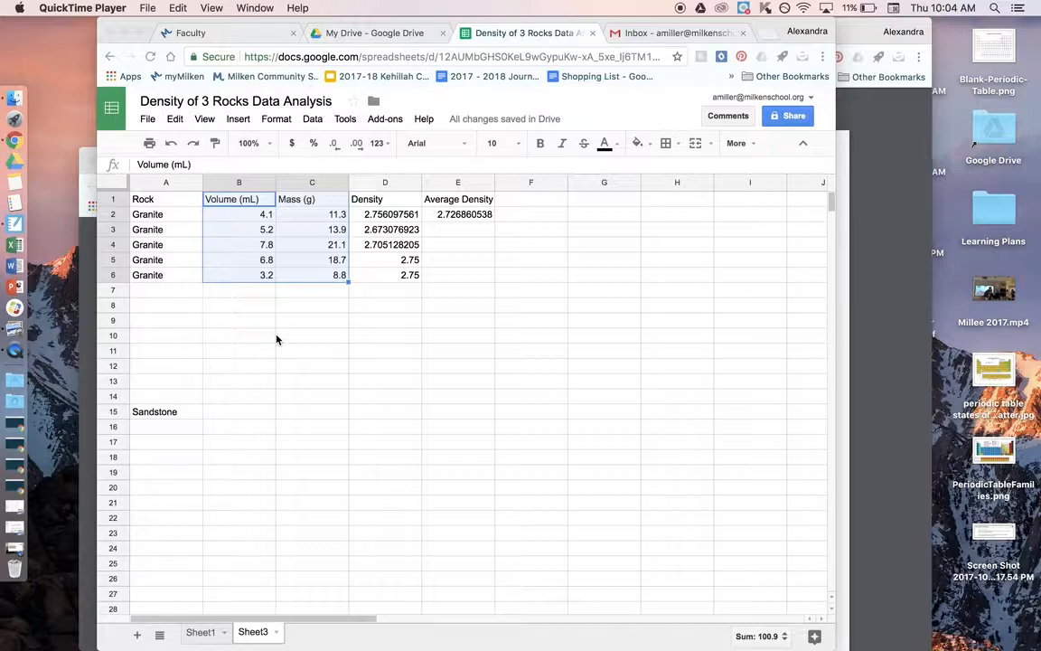
Step: Insert a chart from the granite volume and mass data in B1:C6, including the column headings
click(276, 337)
click(265, 293)
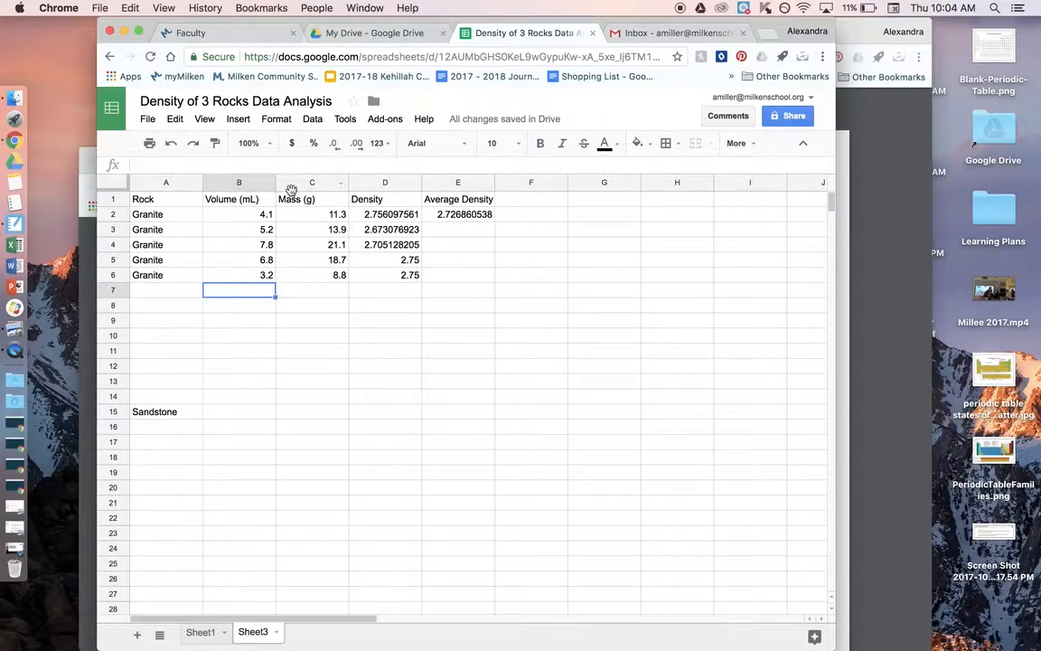
drag(220, 200, 307, 276)
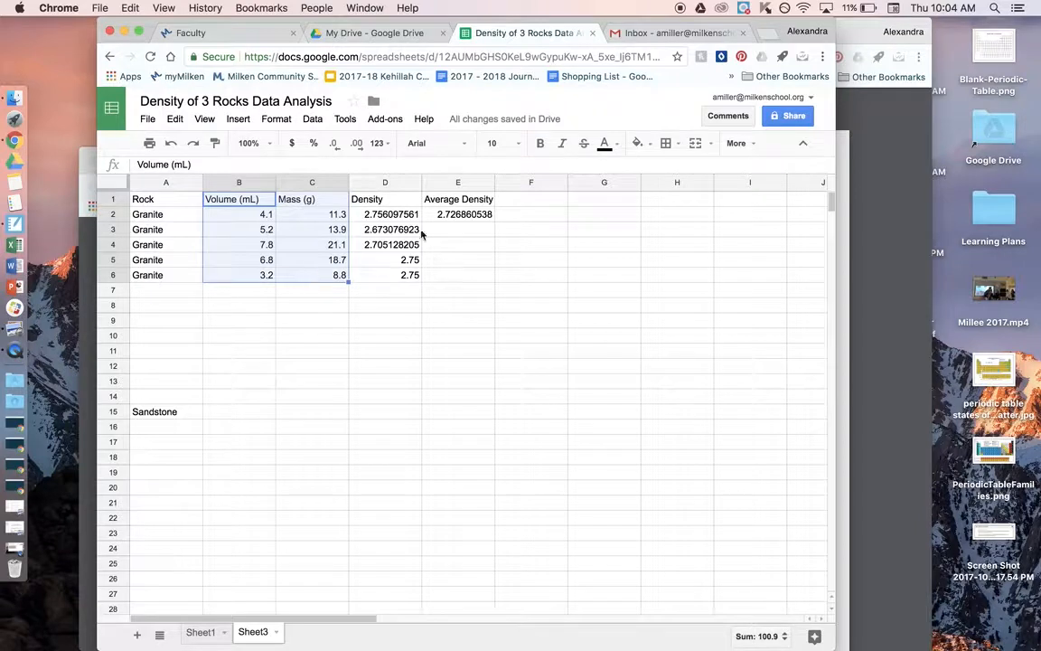
click(737, 144)
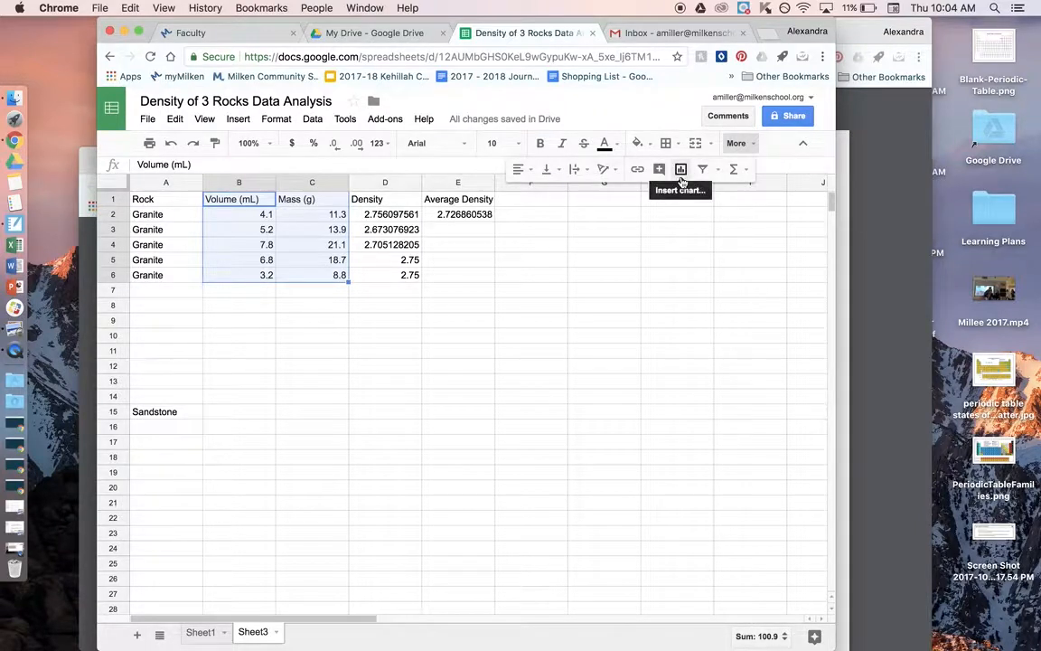
click(681, 170)
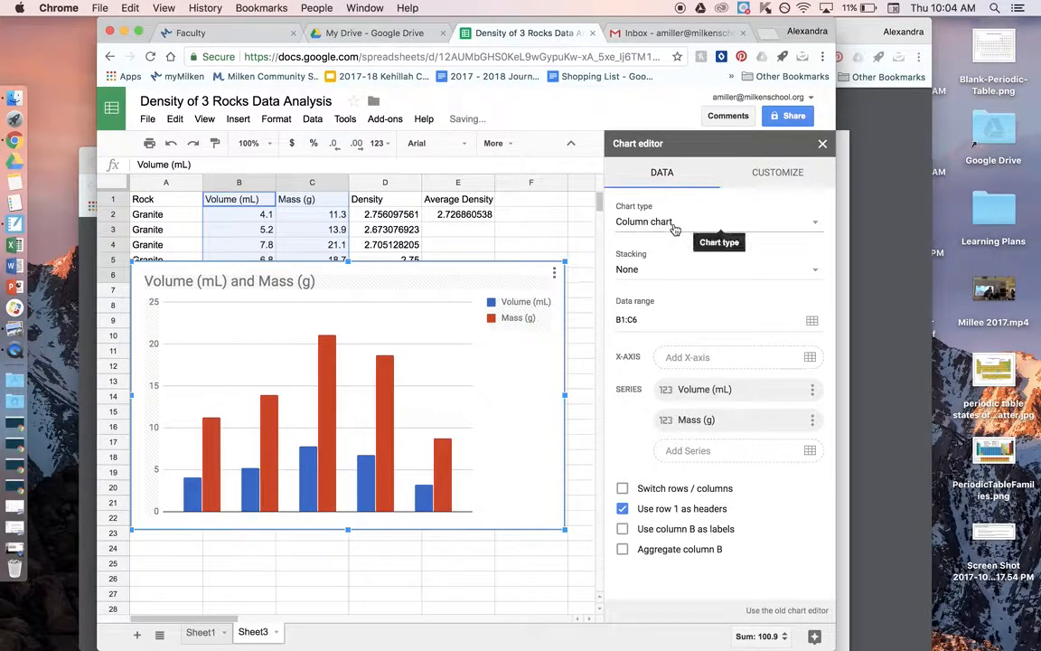
Step: Change the chart type to a scatter chart and move the chart below the granite data rows
click(673, 226)
scroll(671, 481, down, 2)
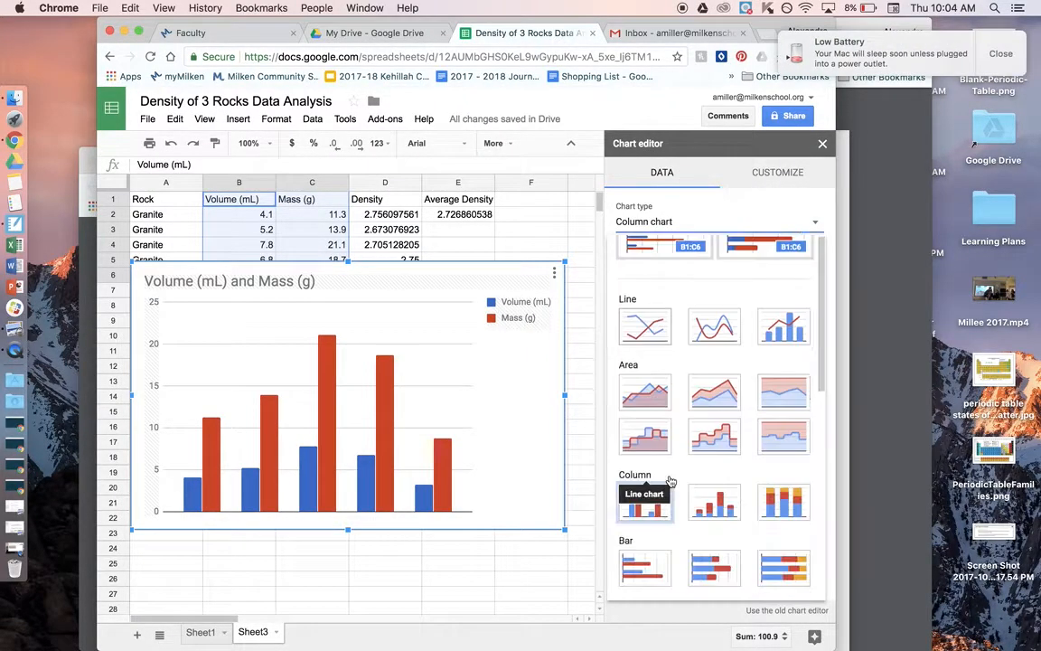
scroll(670, 481, down, 5)
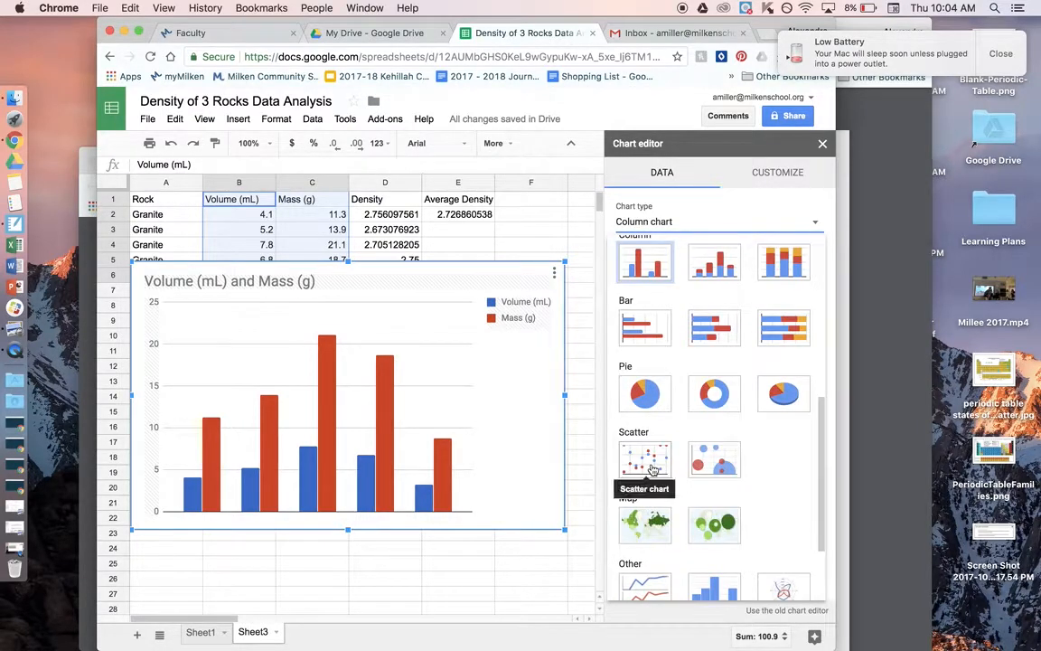
click(644, 461)
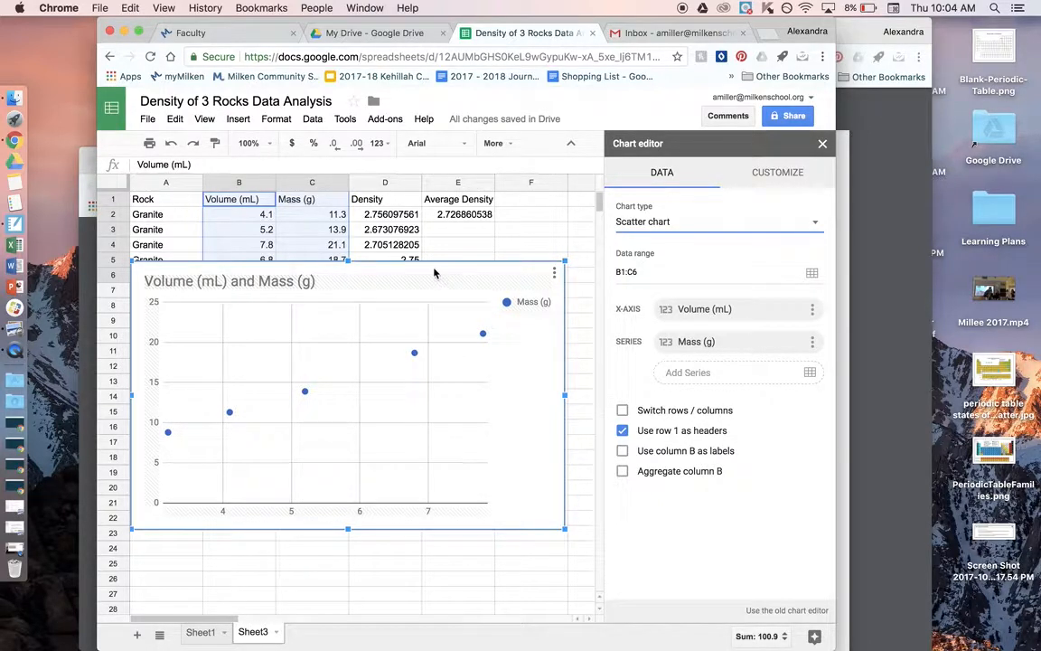
drag(434, 273, 439, 313)
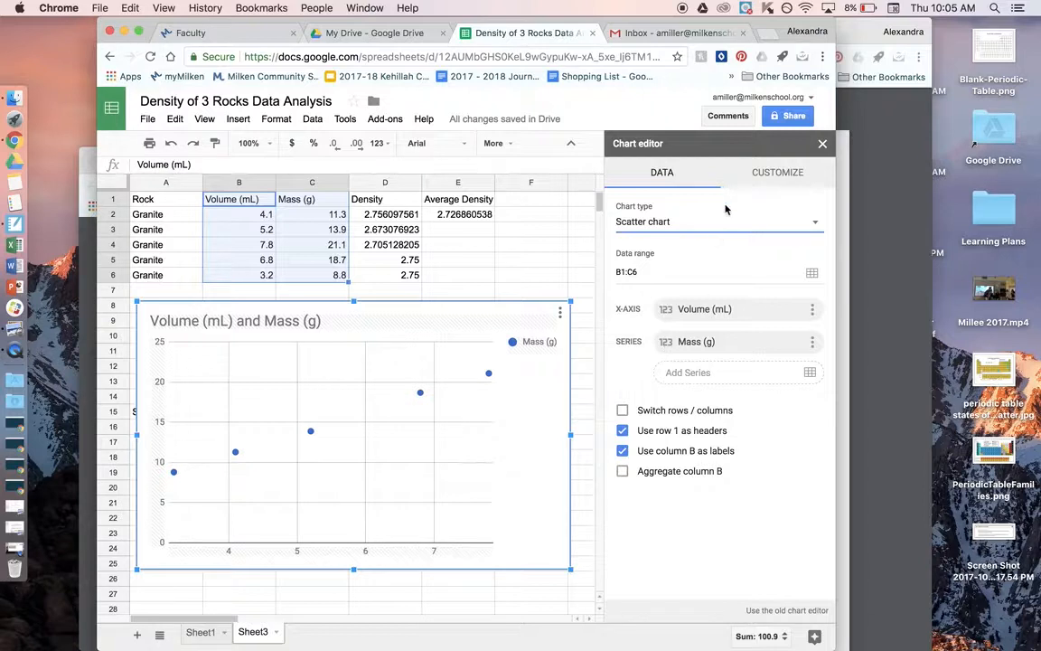
Step: Replace the chart title with "Fig 1. Mass (g) vs. volume (mL) for 5 samples of granite"
click(775, 173)
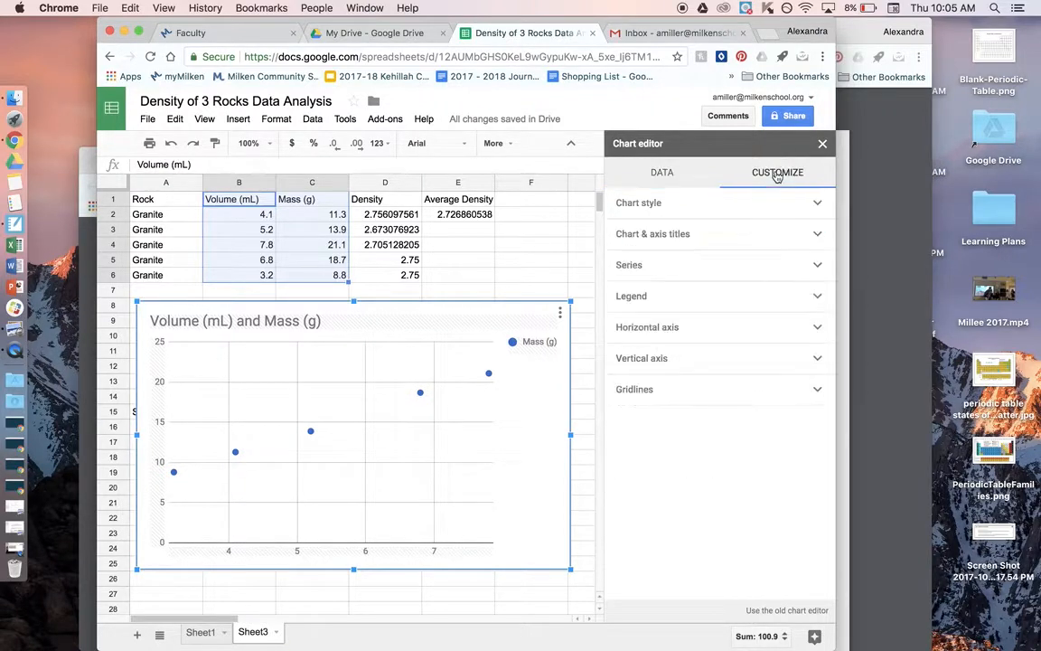
click(692, 233)
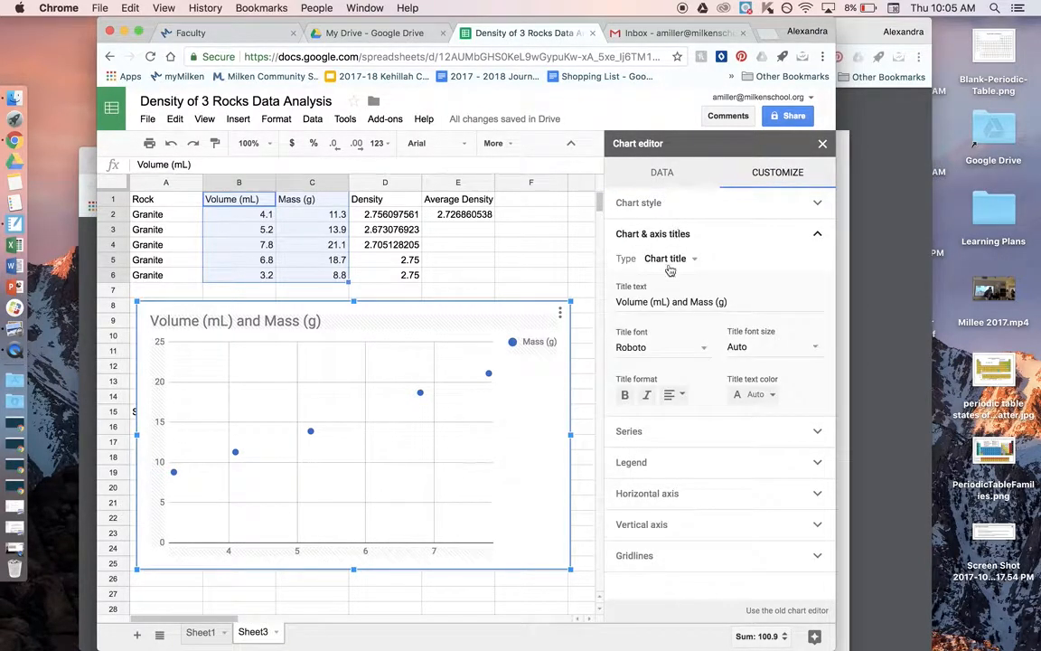
click(655, 301)
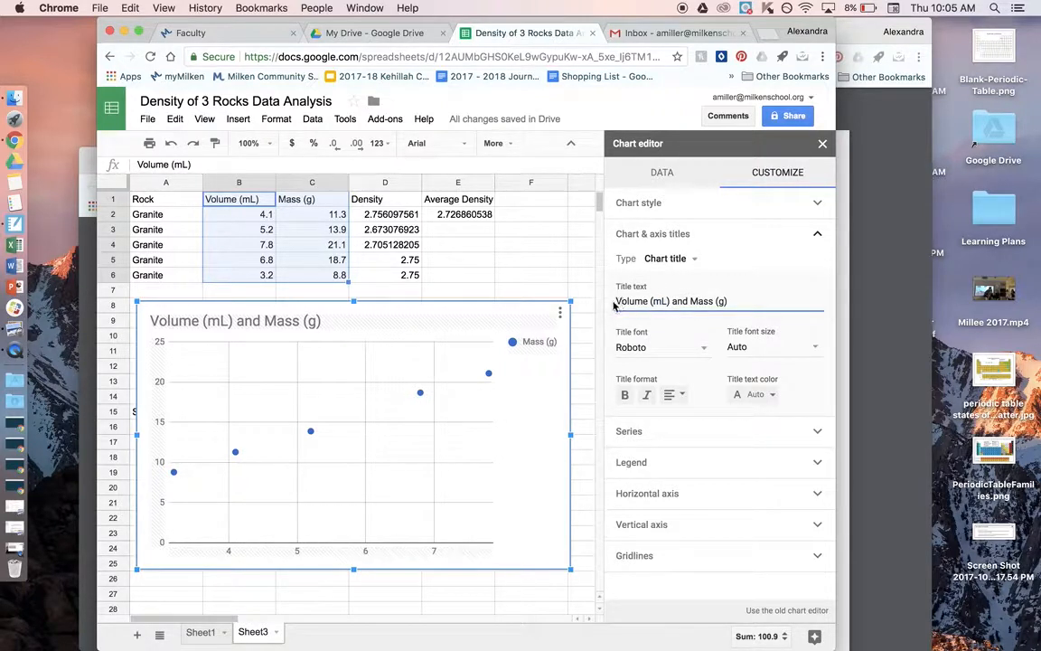
drag(616, 303, 751, 302)
key(BackSpace)
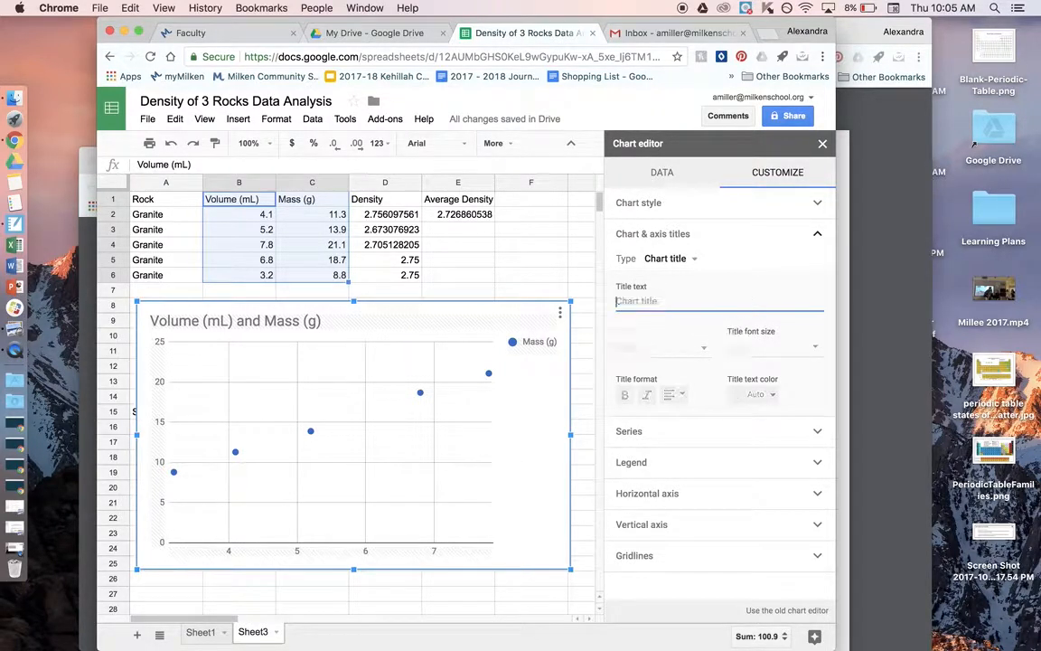
click(666, 261)
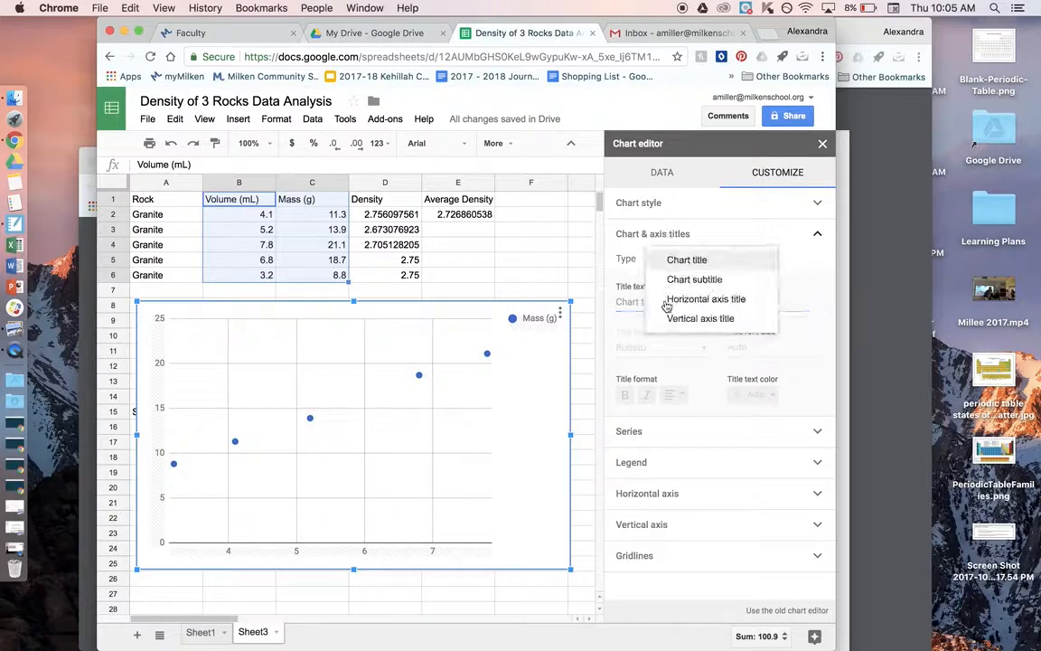
click(670, 262)
click(649, 303)
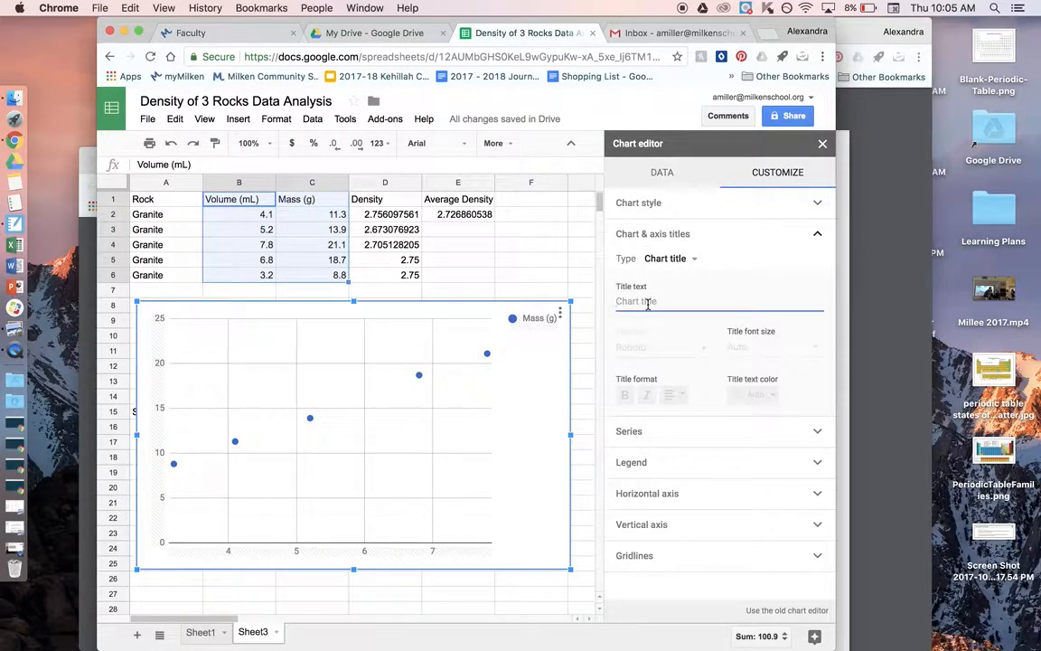
text(F)
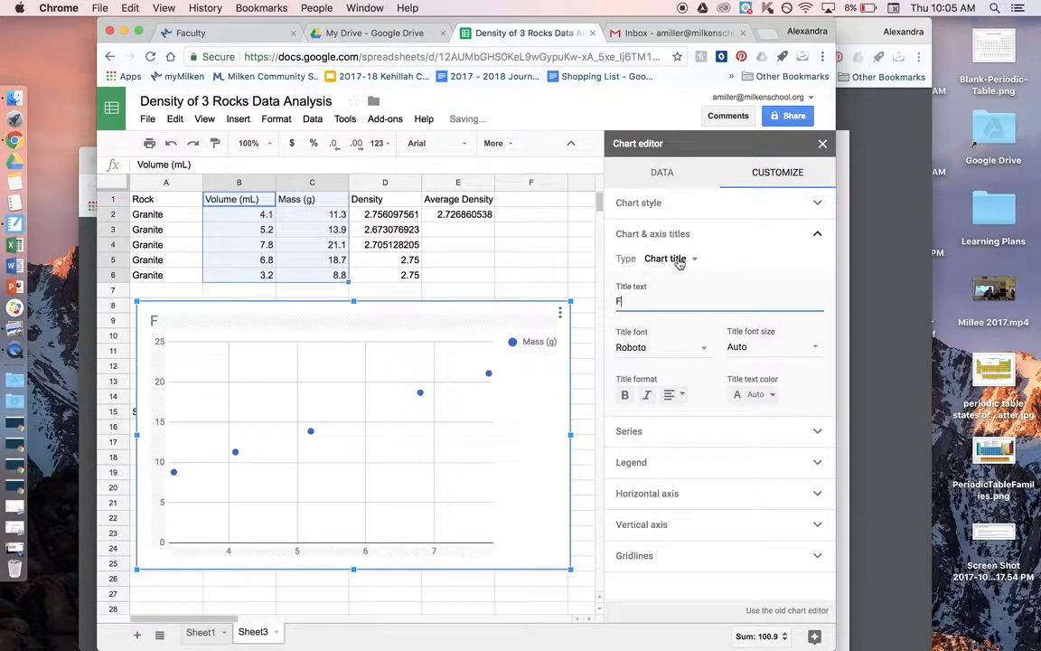
text(ig 1)
key(BackSpace)
text(1.)
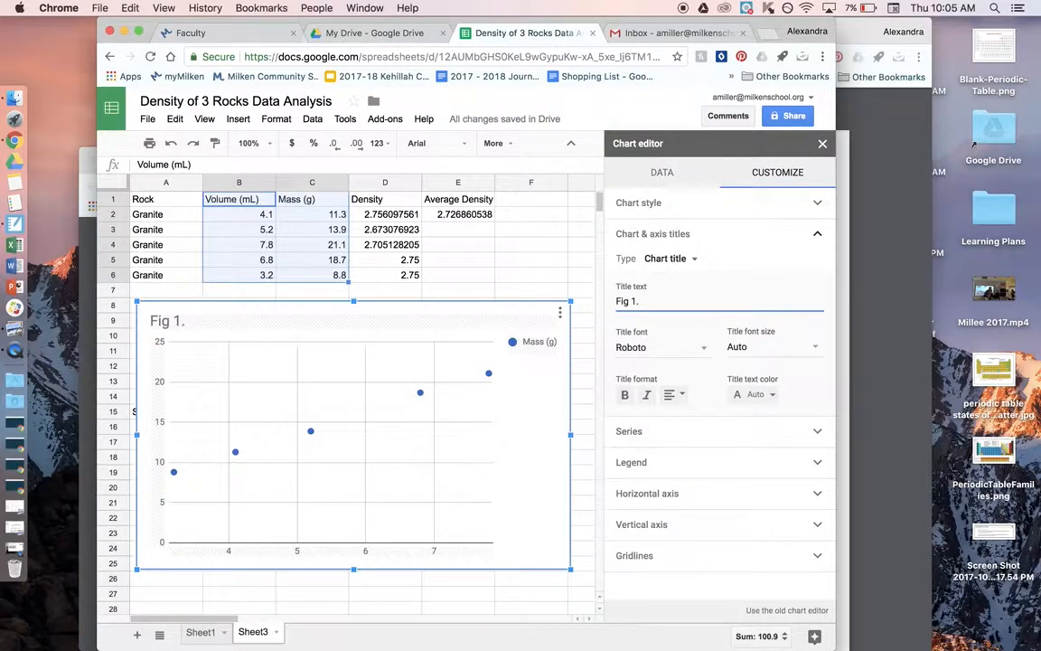
text( Mass (g) vs. volume (mL) for 5 gra)
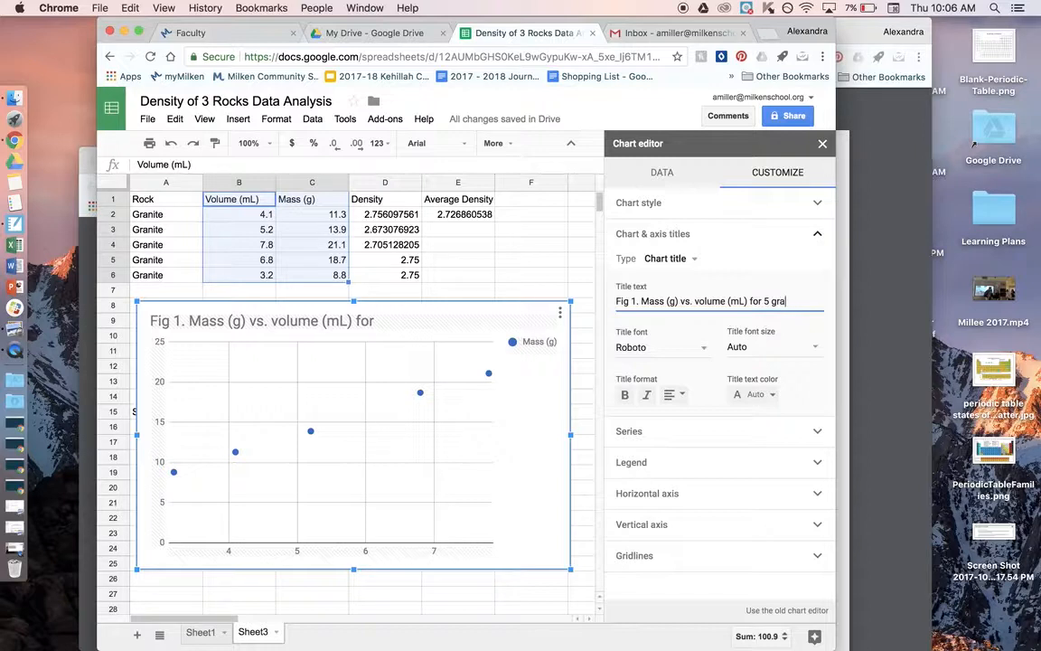
text(es of granite)
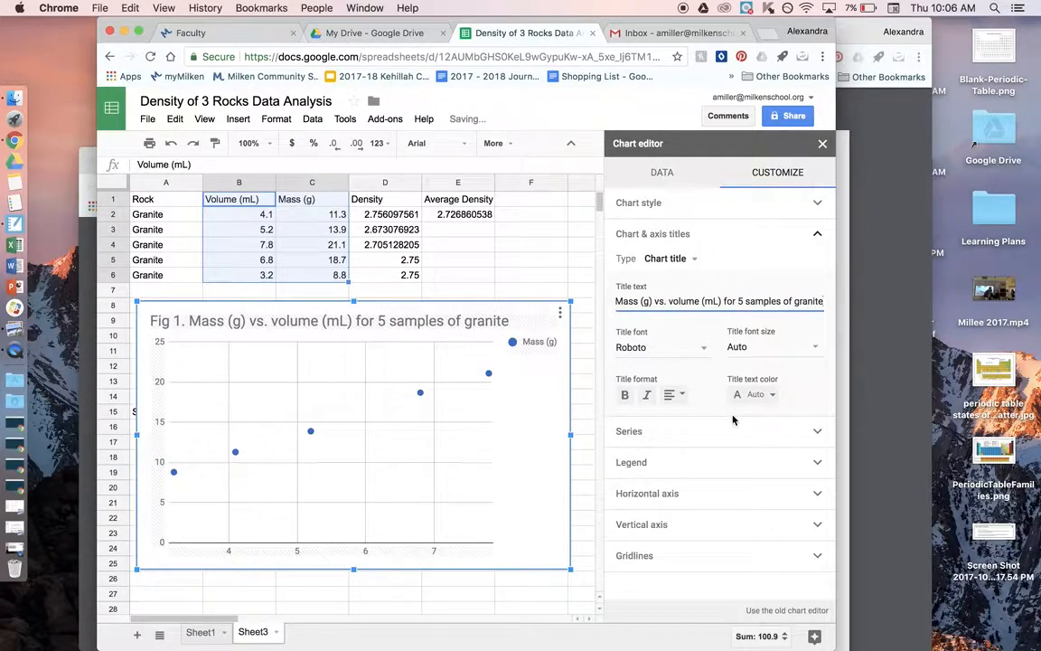
Step: Set the chart's horizontal axis title to "Volume (mL)"
click(669, 258)
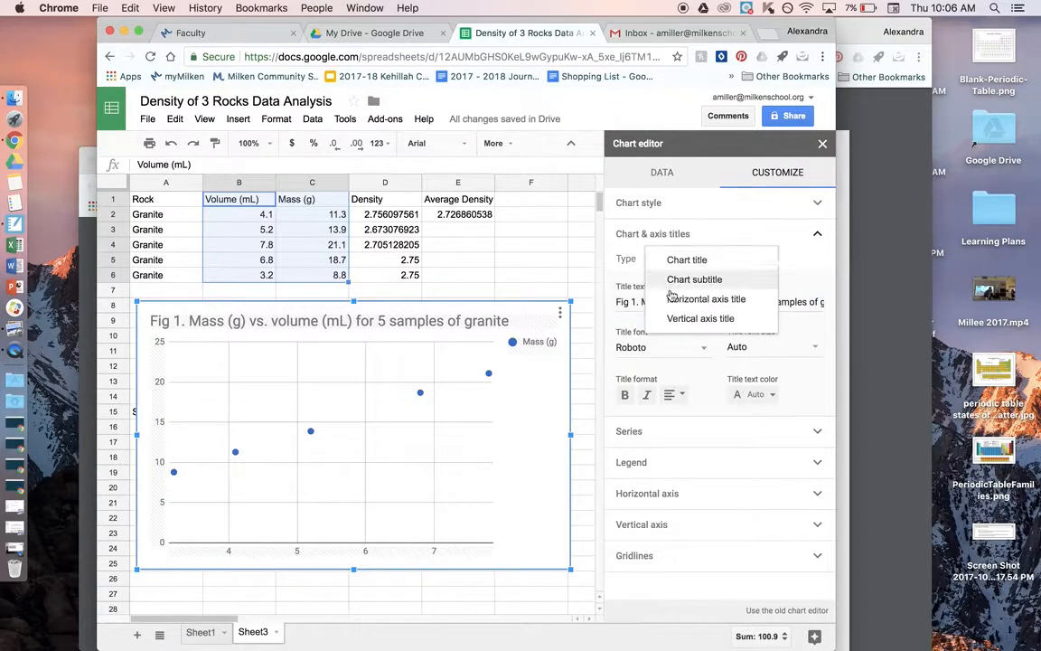
click(671, 299)
click(664, 299)
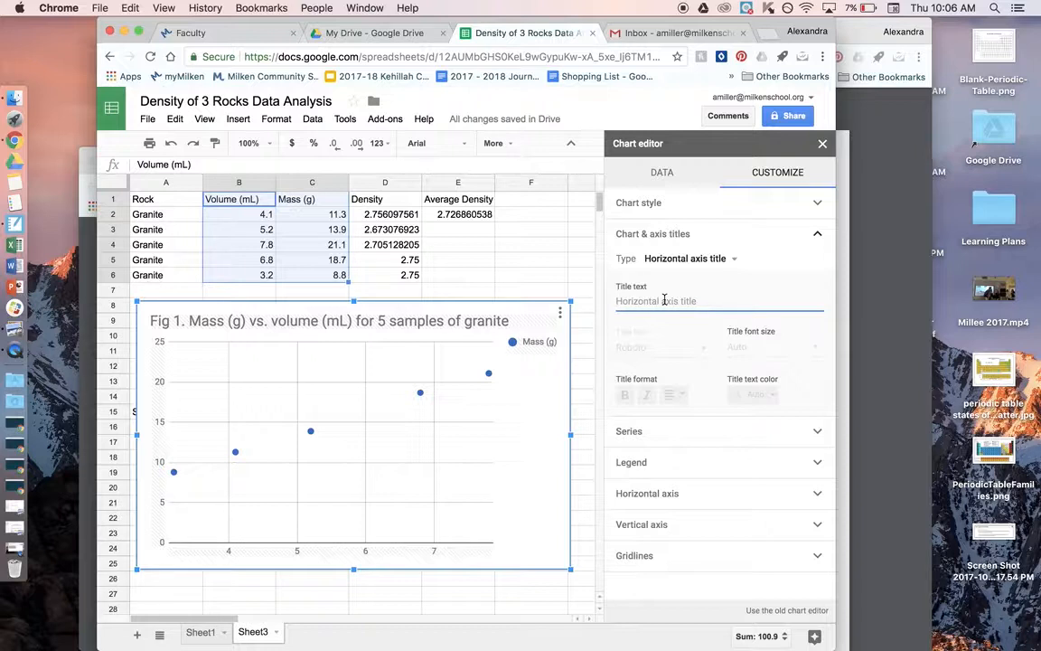
text(Volume (mL)
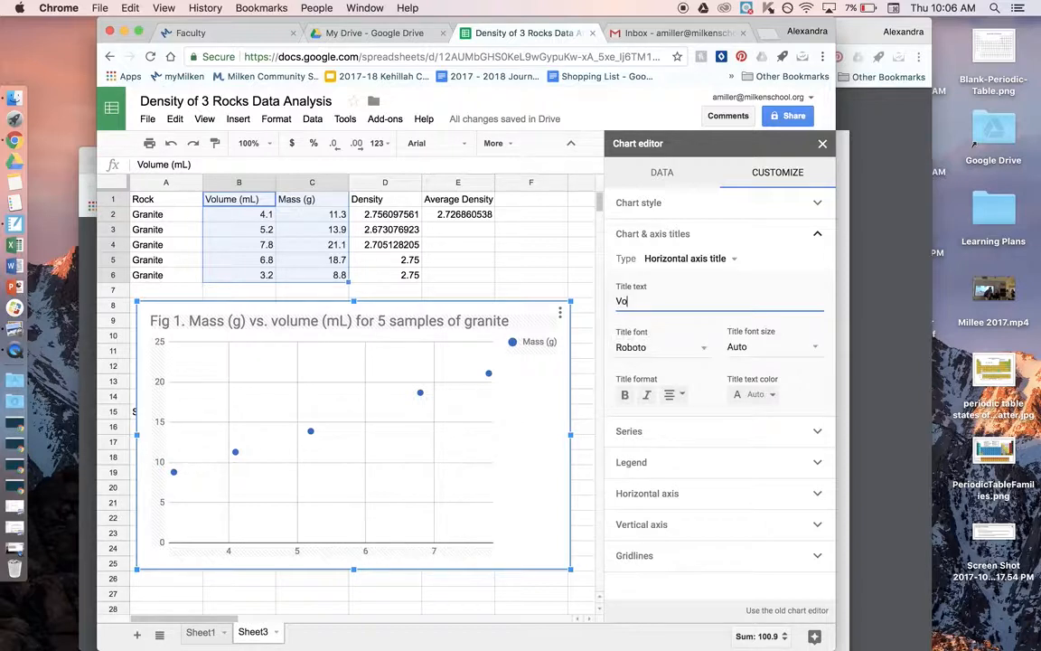
Step: Set the chart's vertical axis title to "Mass (g)"
click(685, 259)
click(702, 277)
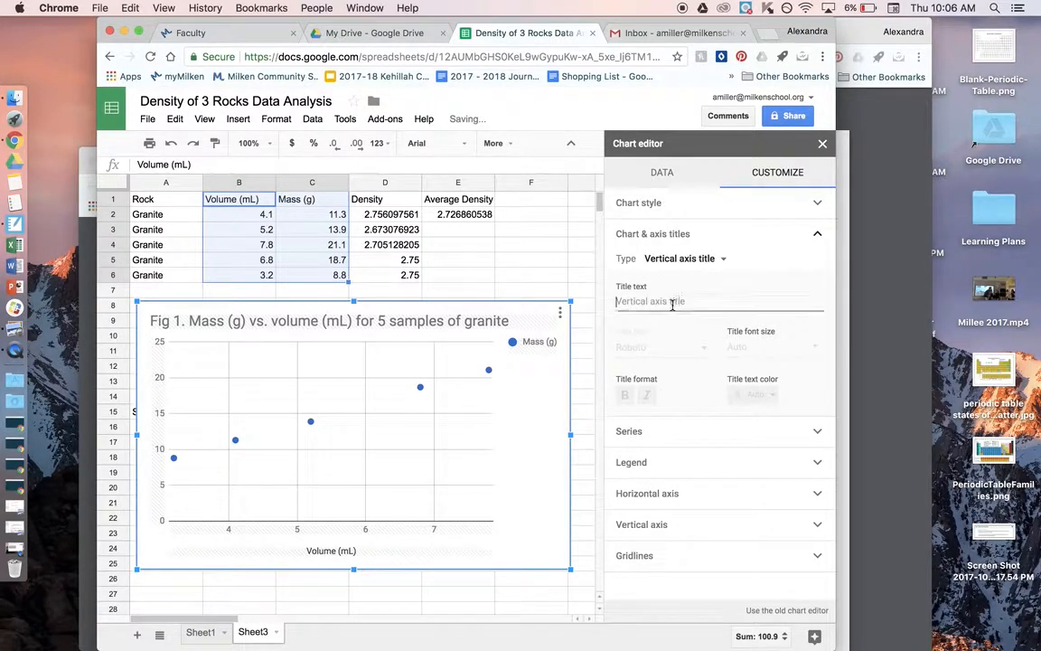
click(693, 299)
text(Mass (g)
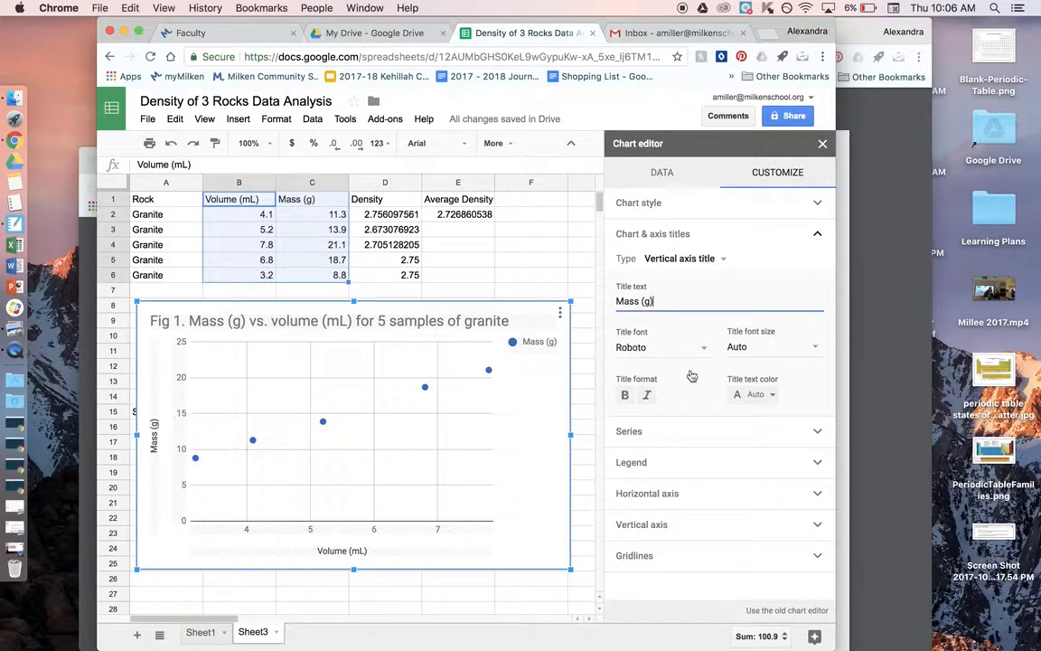
Step: Add a trendline to the Mass (g) series with its type set to Linear
click(675, 432)
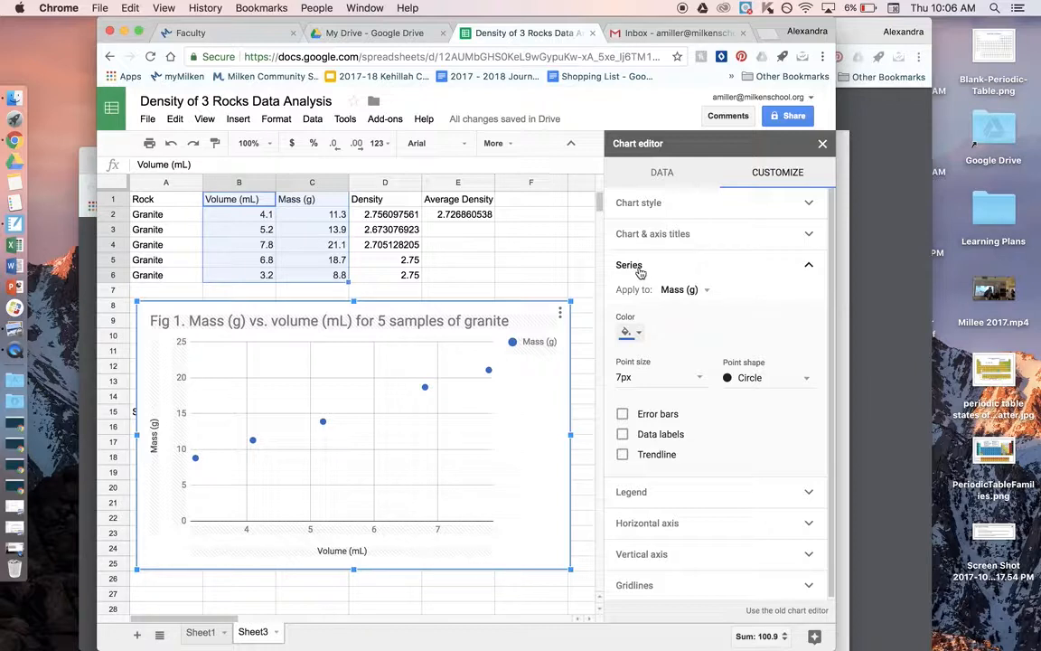
click(622, 454)
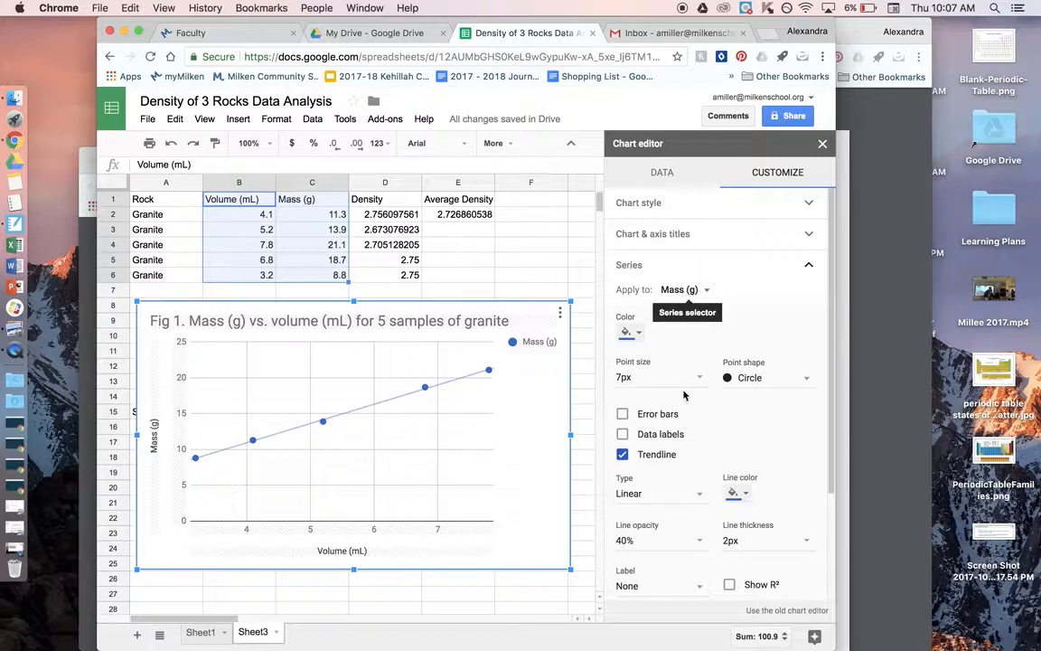
scroll(678, 528, down, 3)
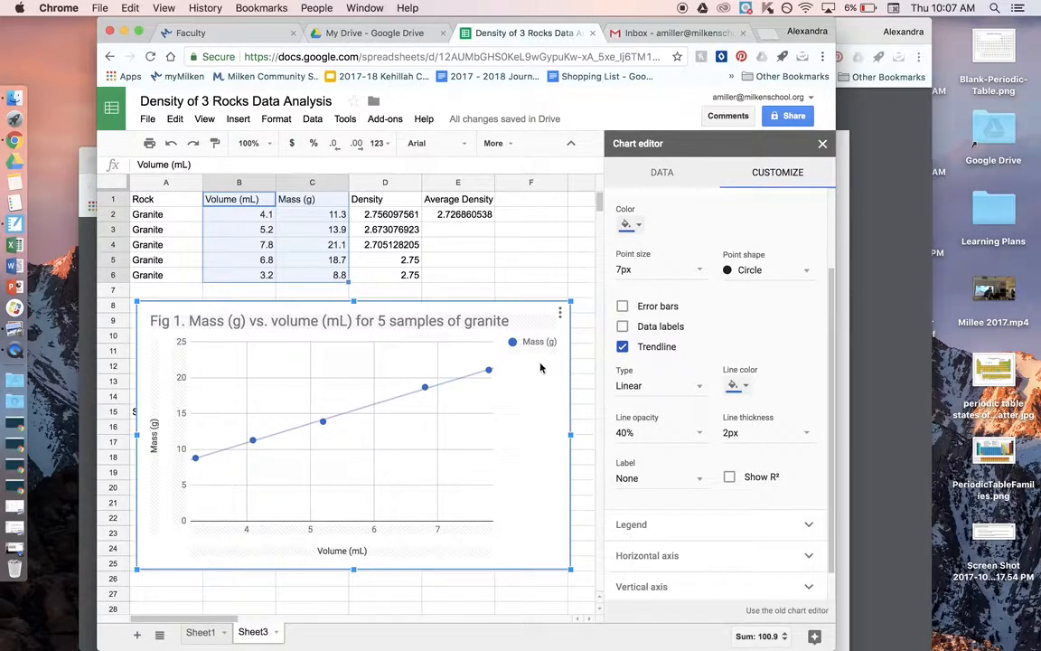
click(662, 387)
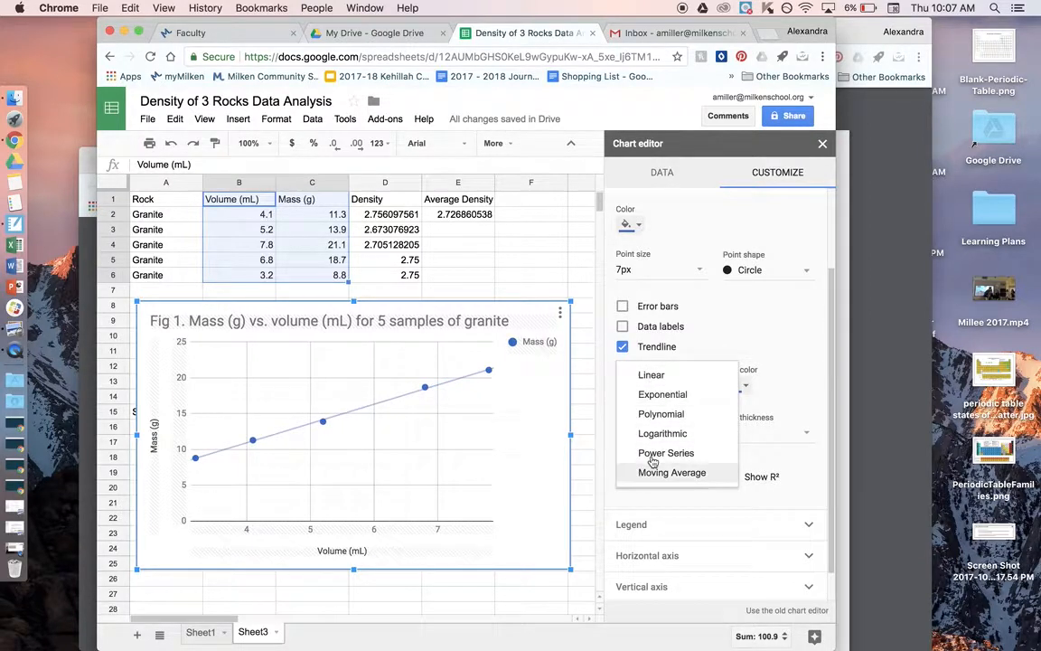
click(652, 374)
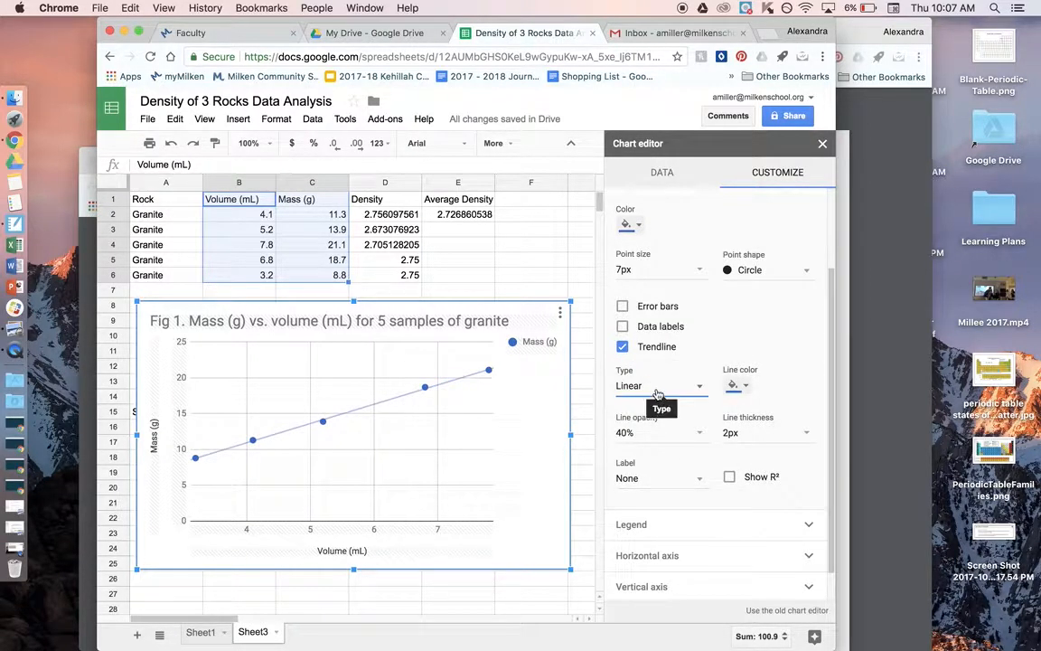
click(657, 387)
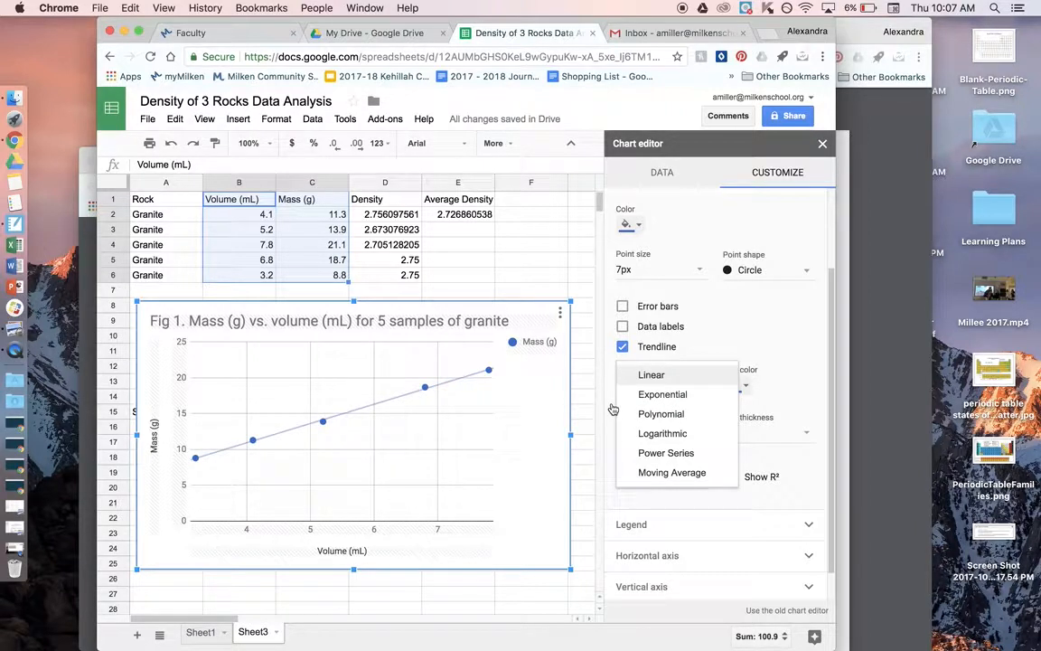
click(661, 375)
click(652, 375)
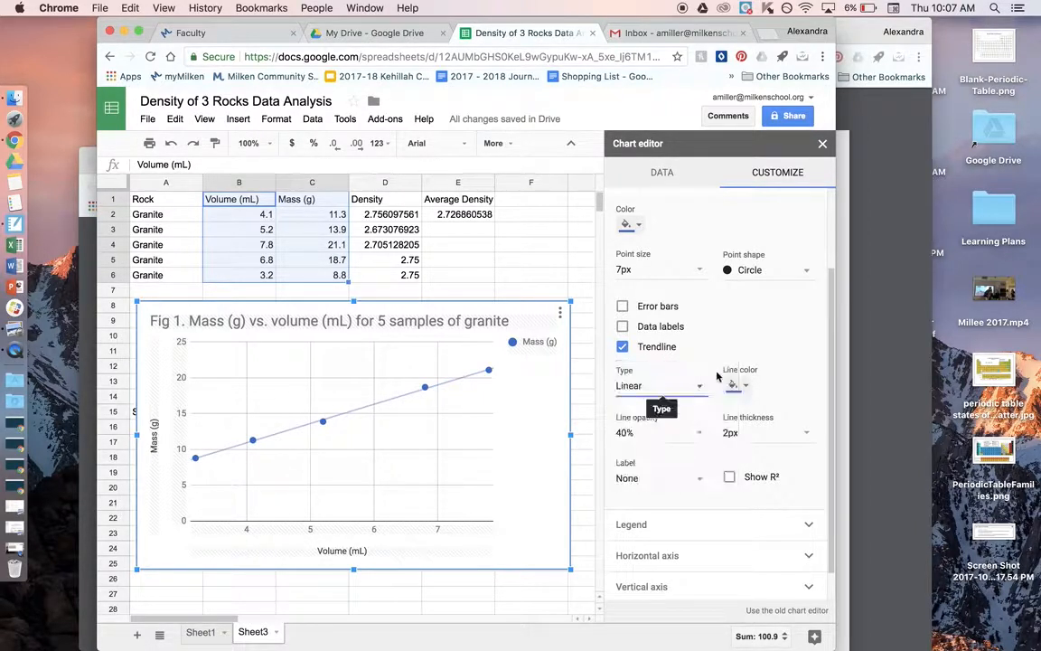
Step: Set the trendline's label to Use Equation so the legend shows the line's equation
click(664, 481)
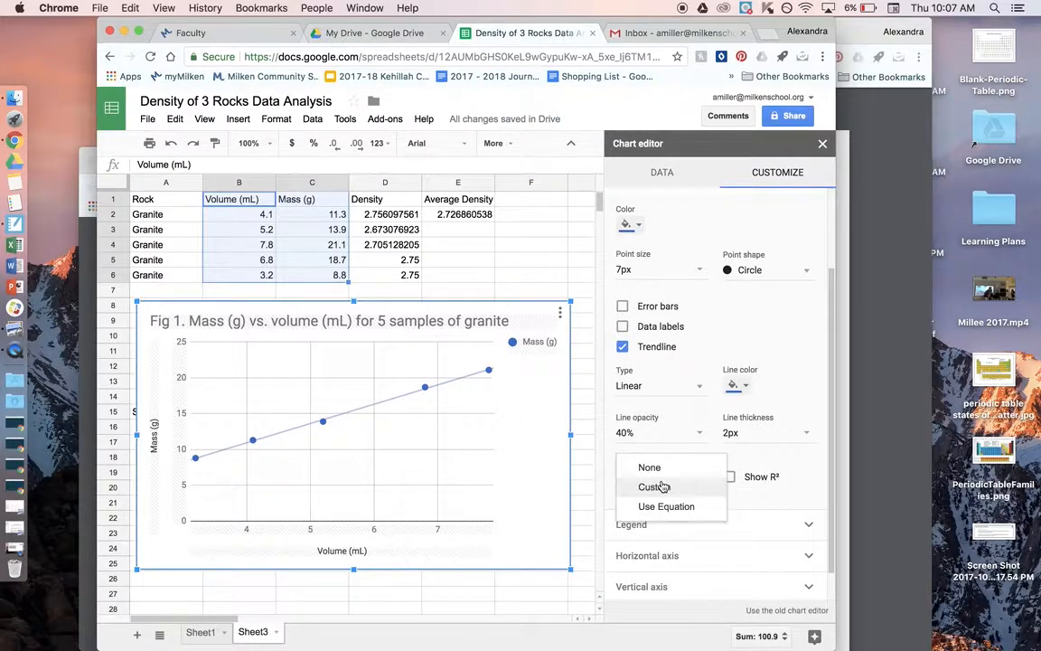
click(663, 507)
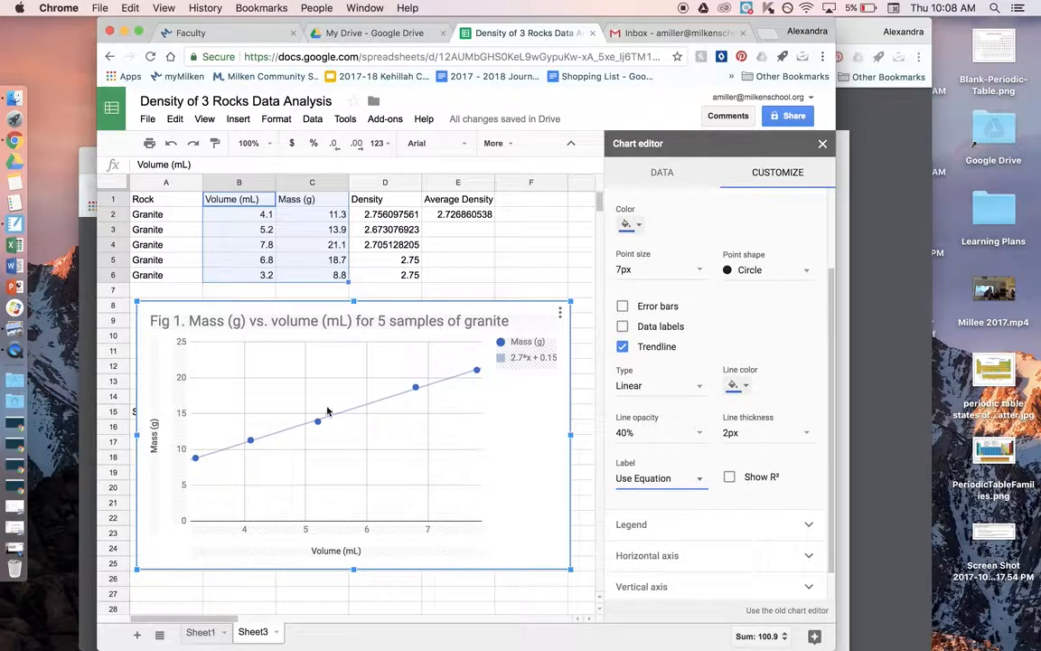
mouse_move(195, 463)
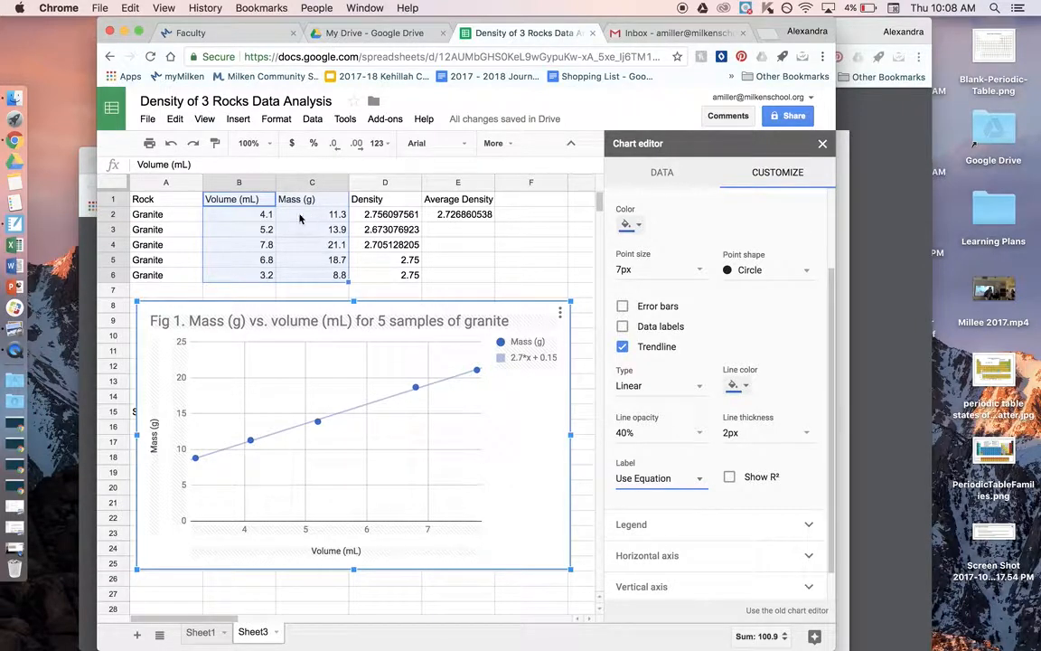
Step: Replace granite's average density in cell E2 with 2.7 and select the chart
click(443, 220)
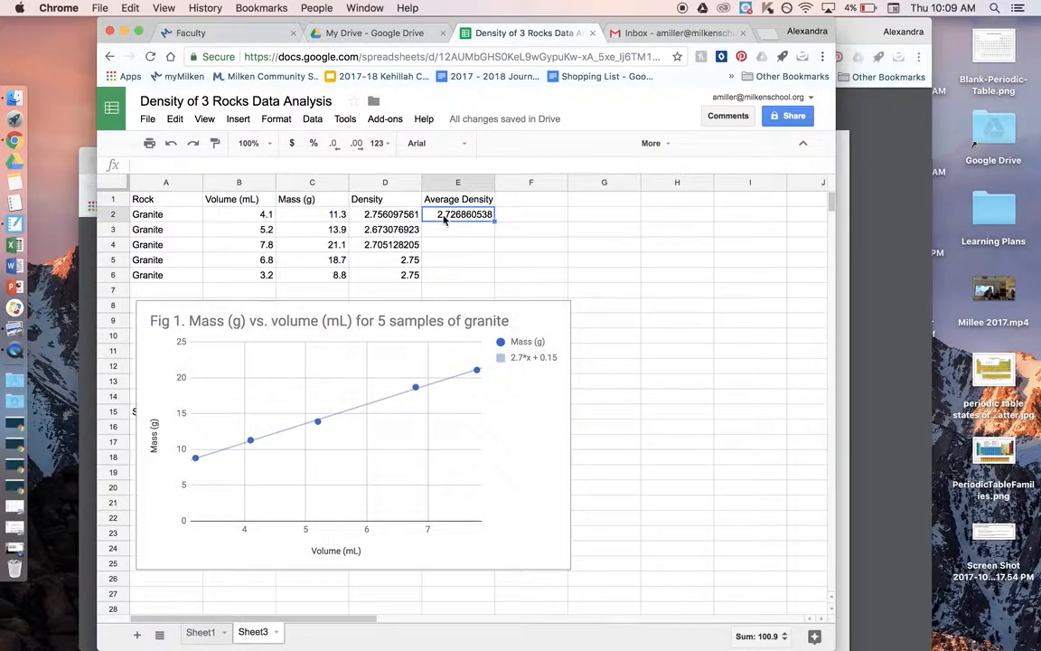
text(2.7)
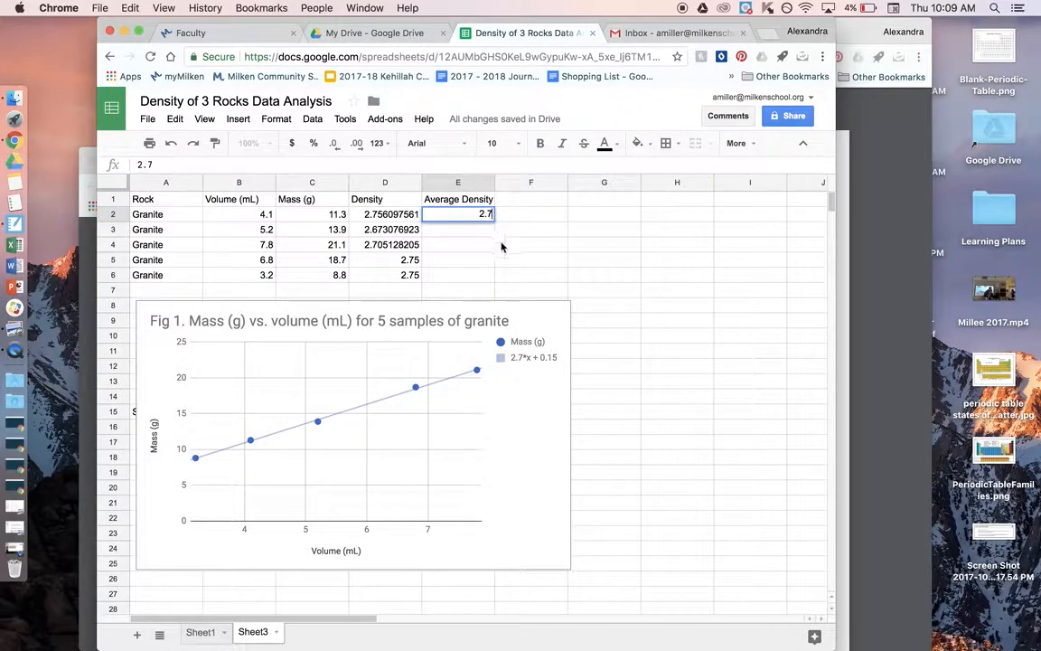
click(503, 247)
click(481, 215)
click(531, 386)
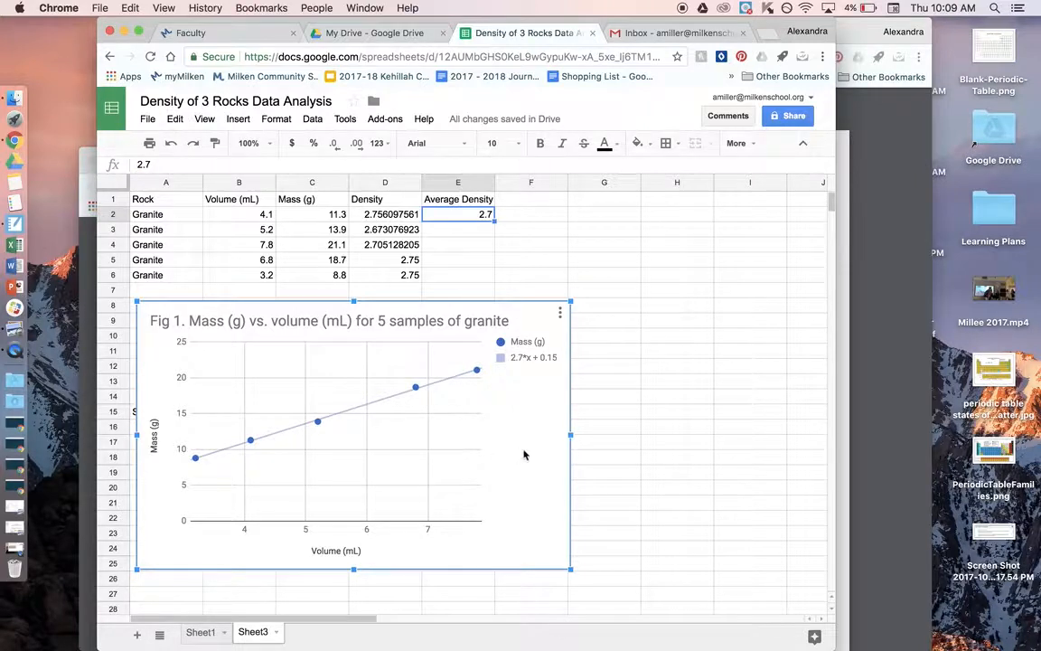
Step: Reopen the chart title settings and try to cut the chart
double_click(525, 314)
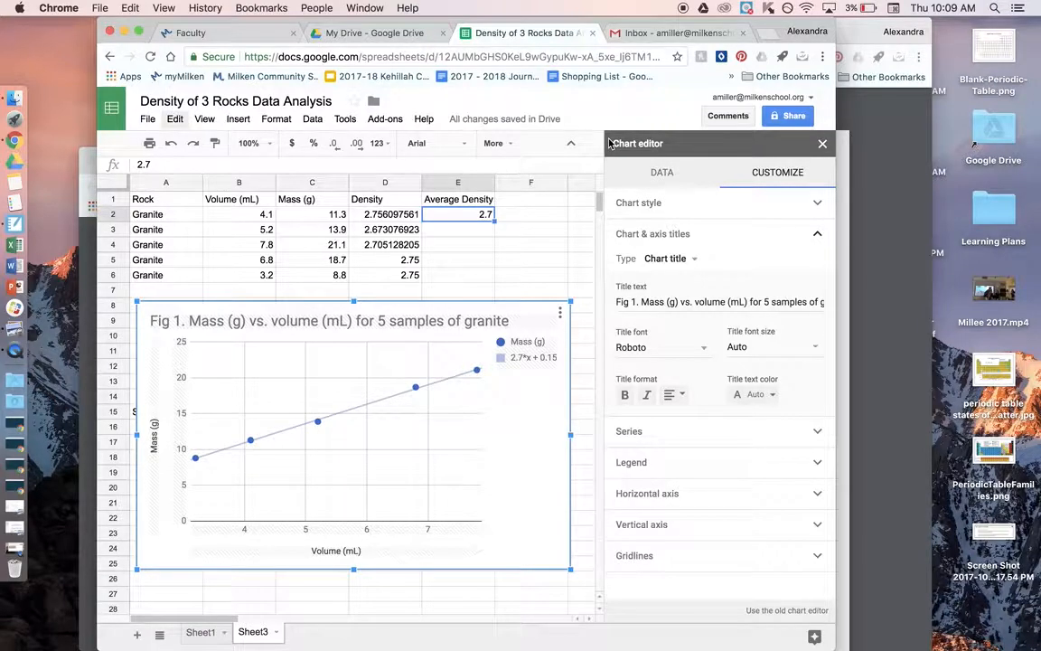
click(175, 118)
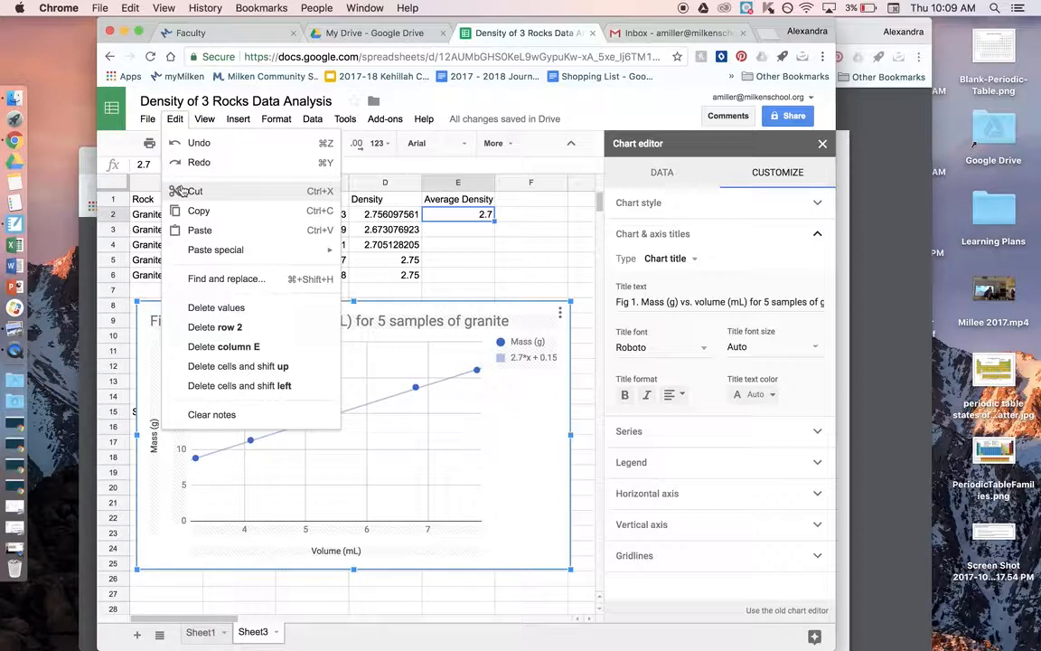
click(181, 190)
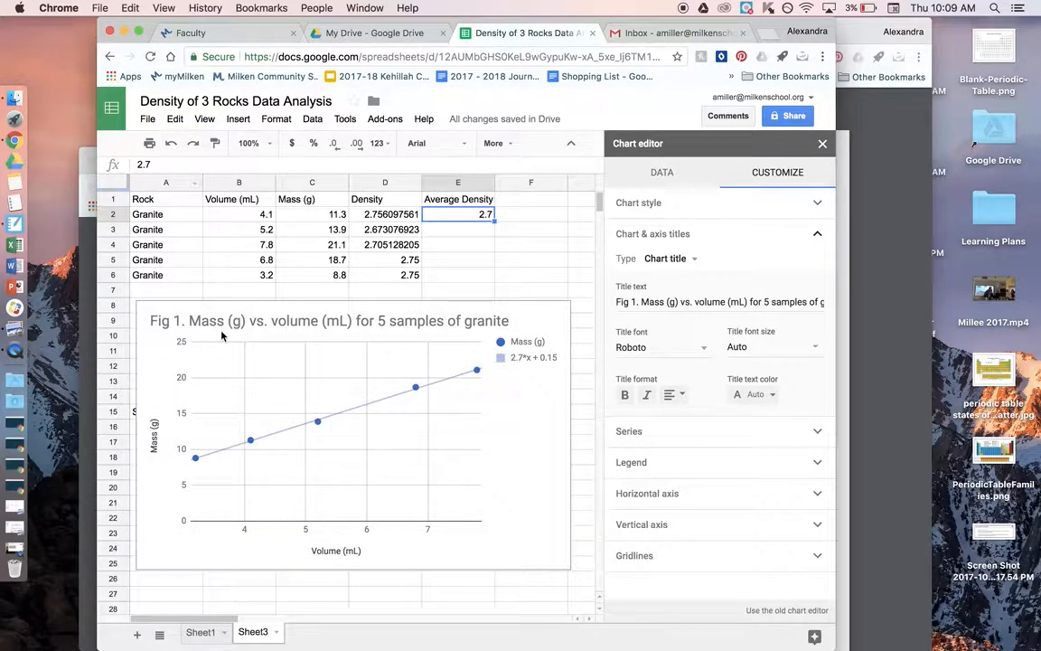